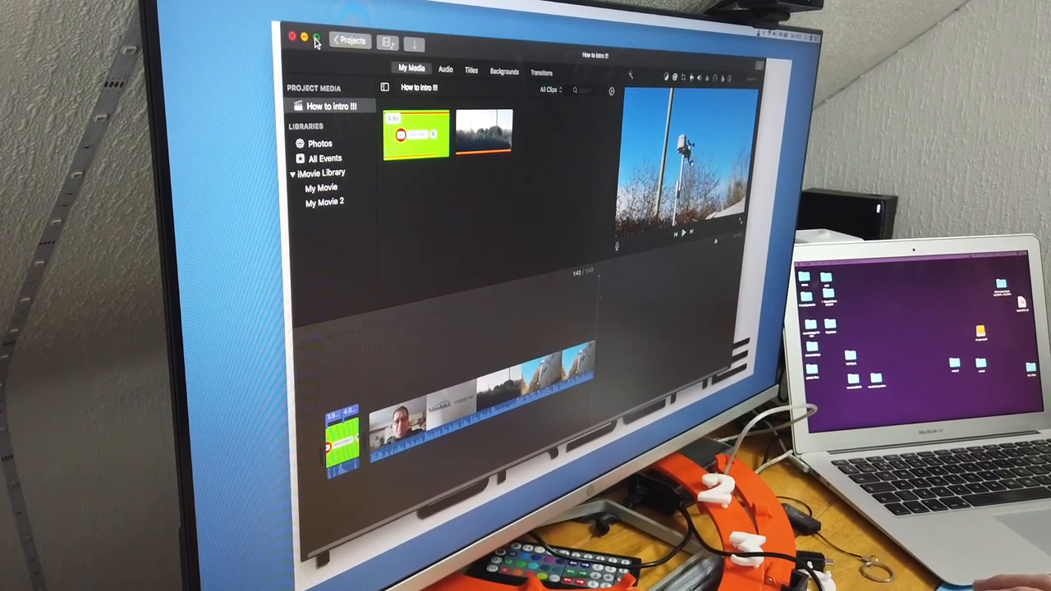
- Put the iMovie intro project window away, leaving the desktop free for Chrome
click(316, 41)
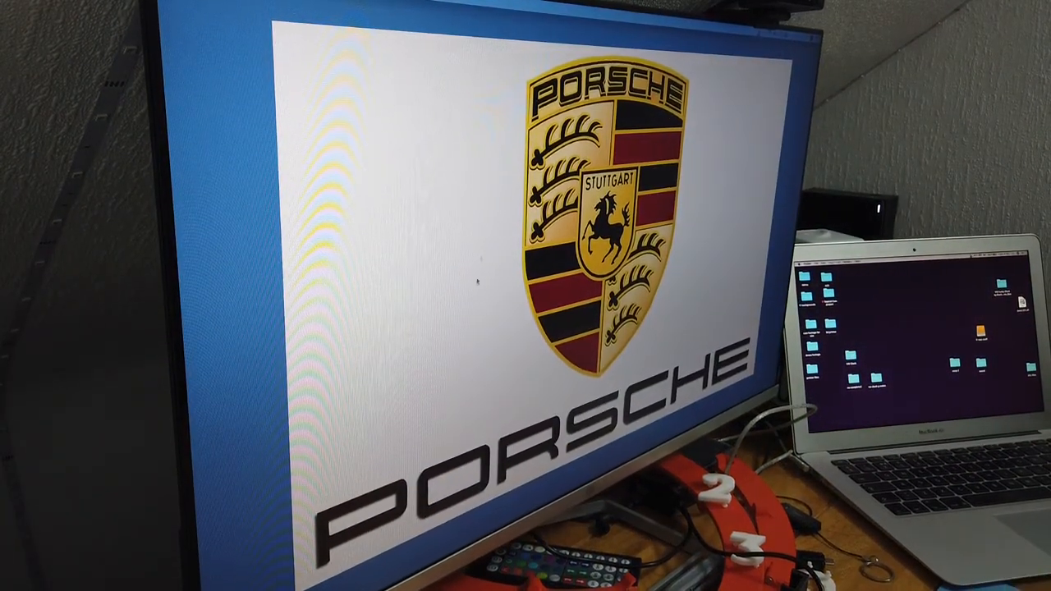
mouse_move(513, 484)
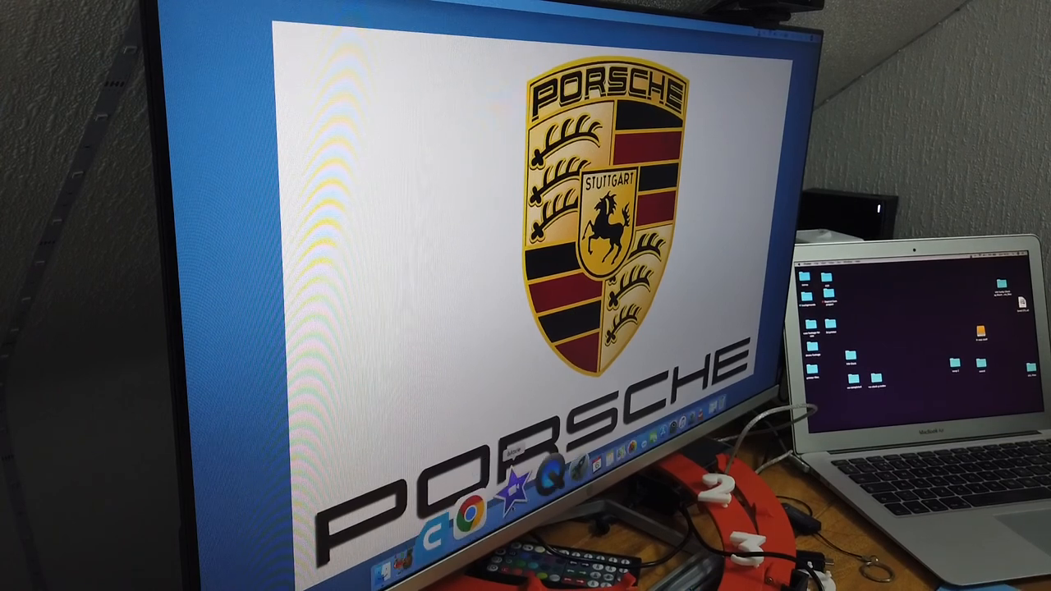
- Launch Chrome maximized and load the suggested wunderground.com IBLAIR25 station dashboard from the address bar
click(495, 497)
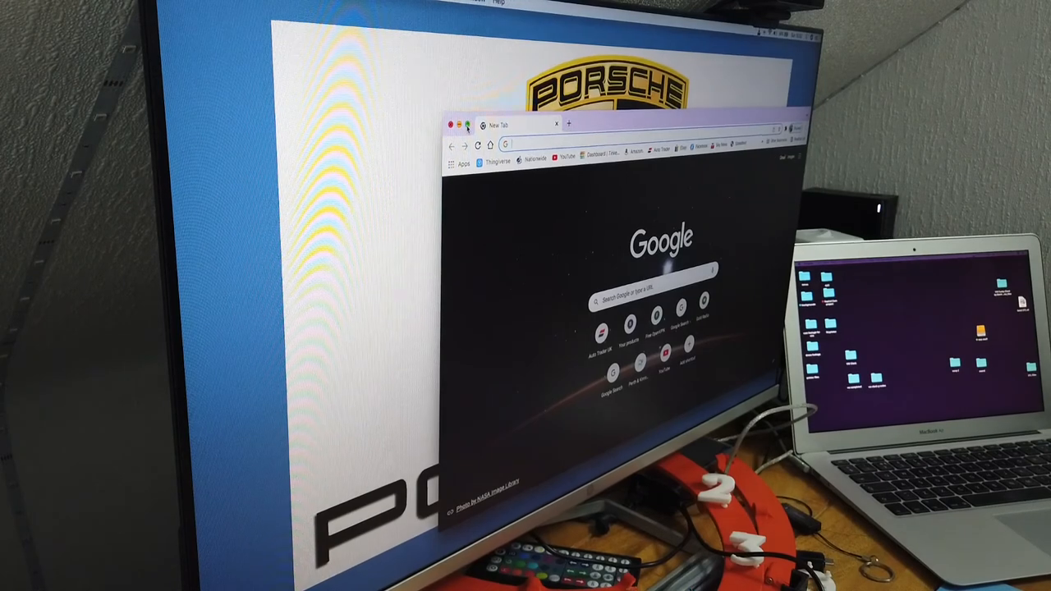
click(466, 127)
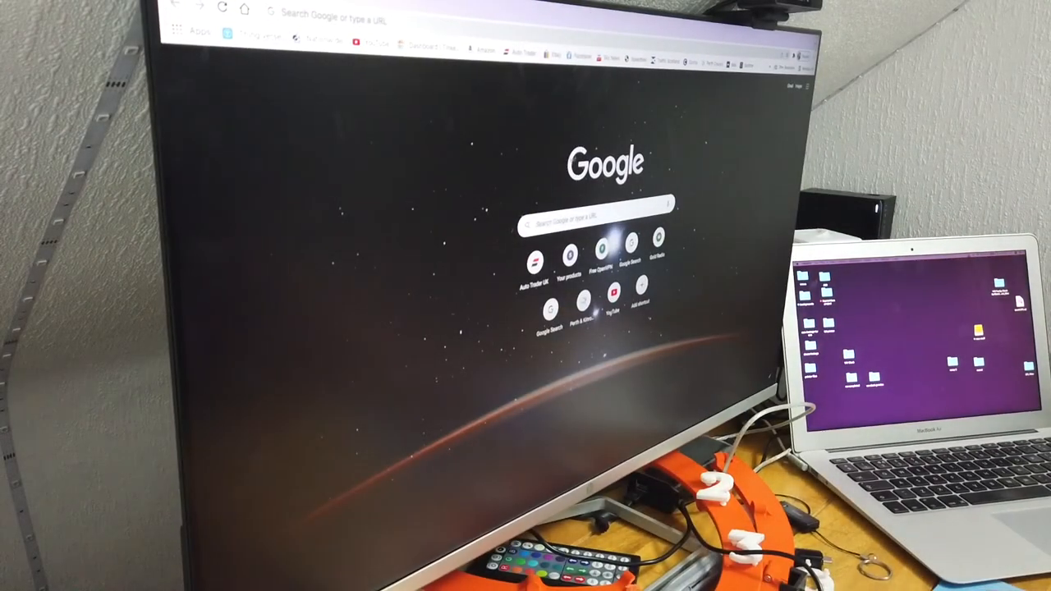
click(394, 16)
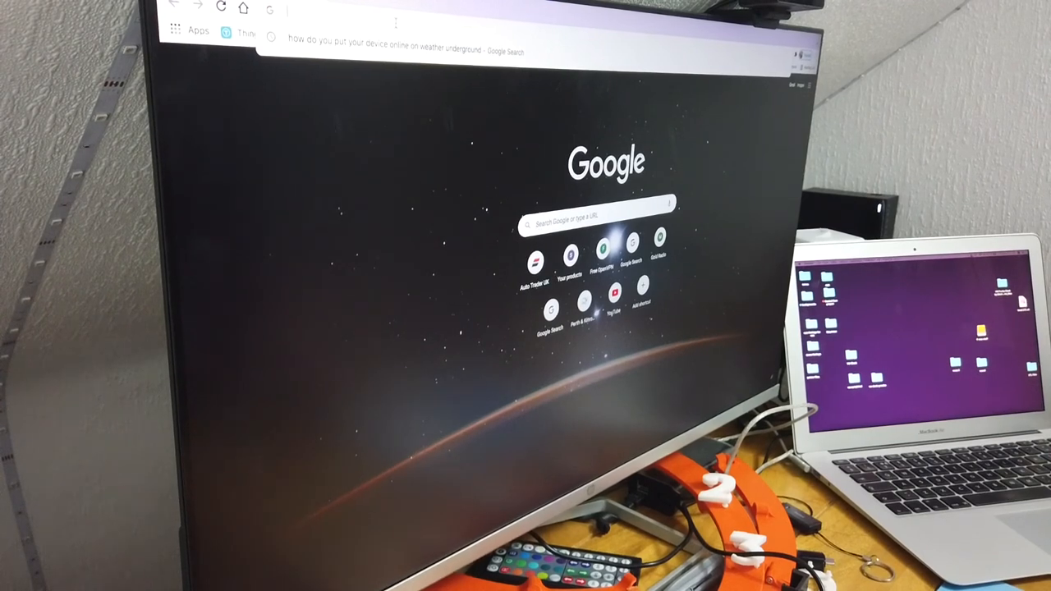
text(www)
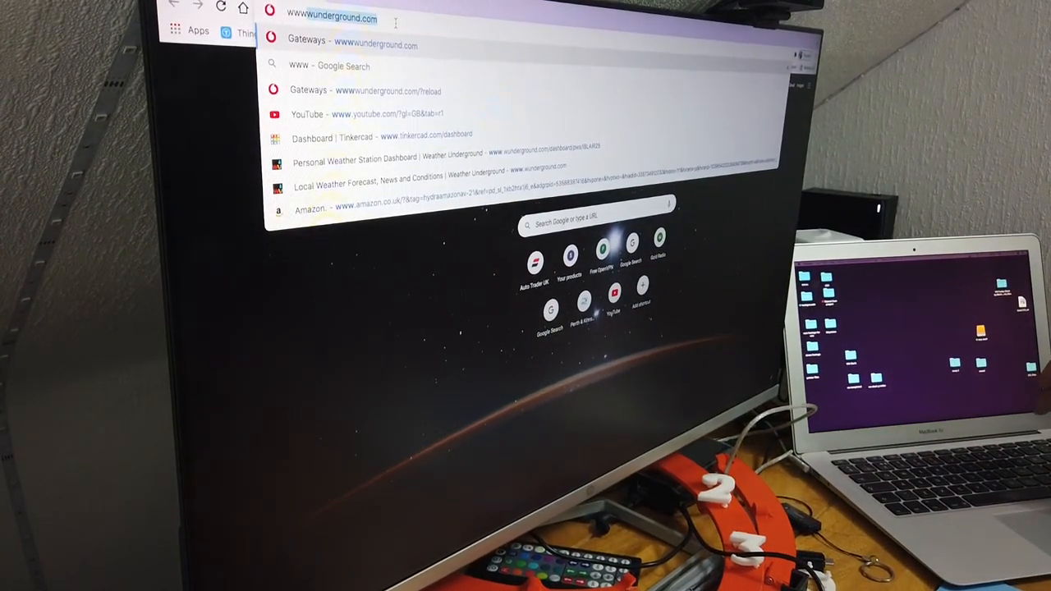
text(.wunderground.co)
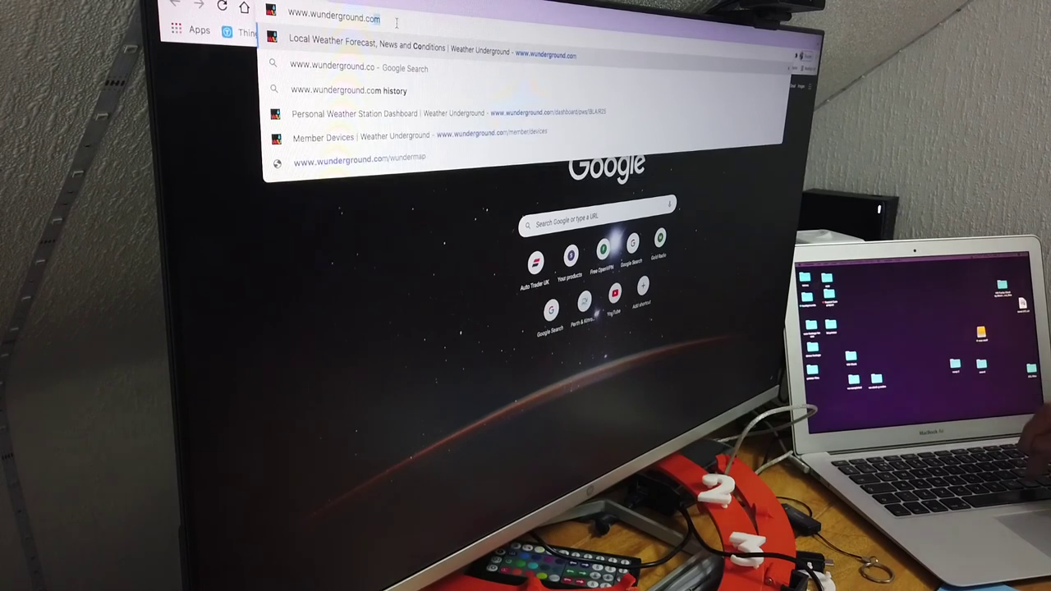
key(Down)
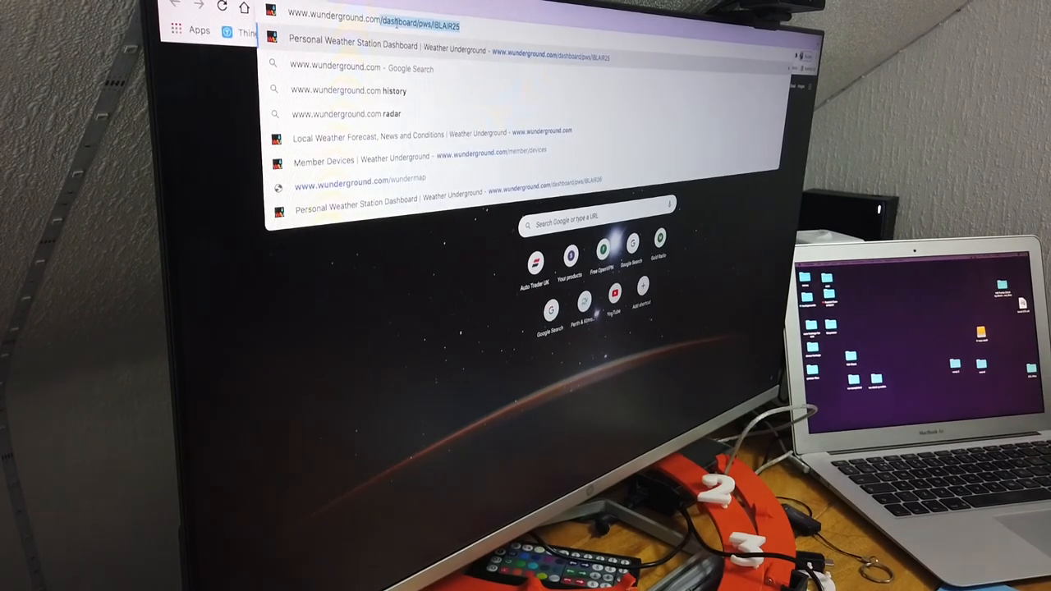
key(Return)
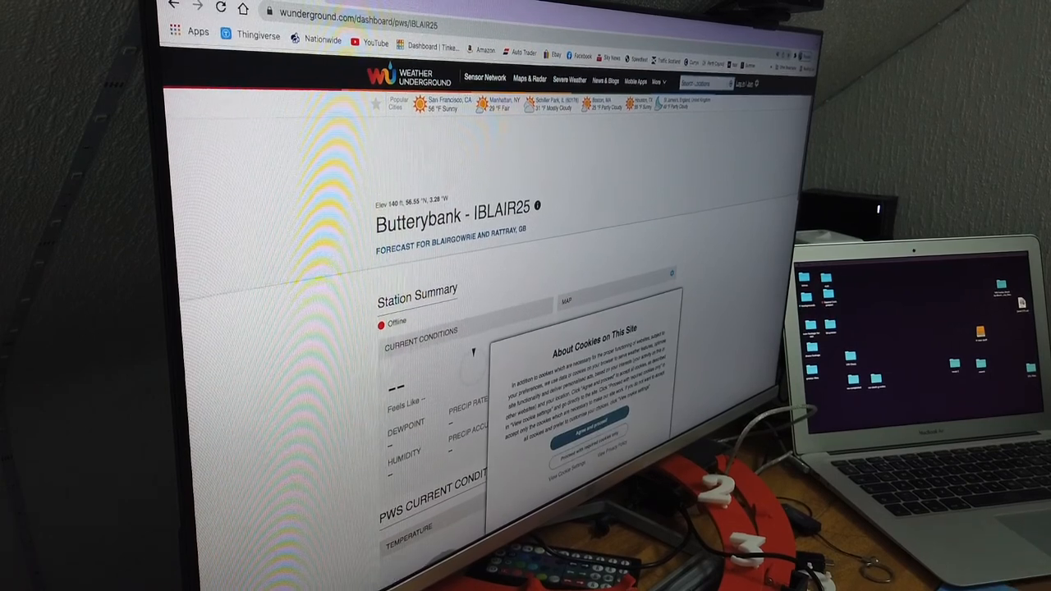
- Agree to the cookie notice, return to the Weather Underground home page and close the ad banner
click(601, 420)
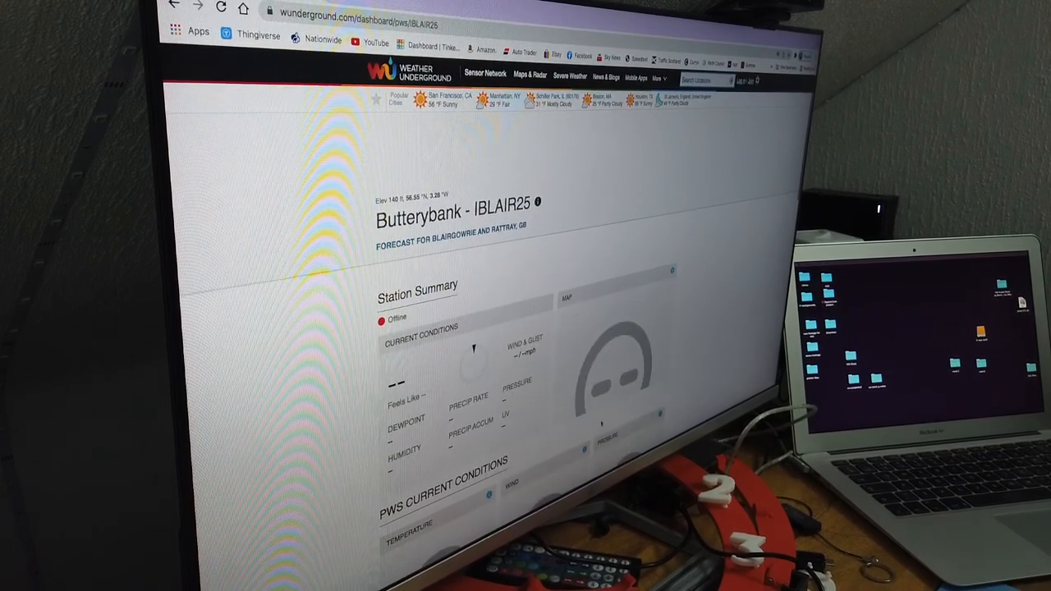
click(384, 85)
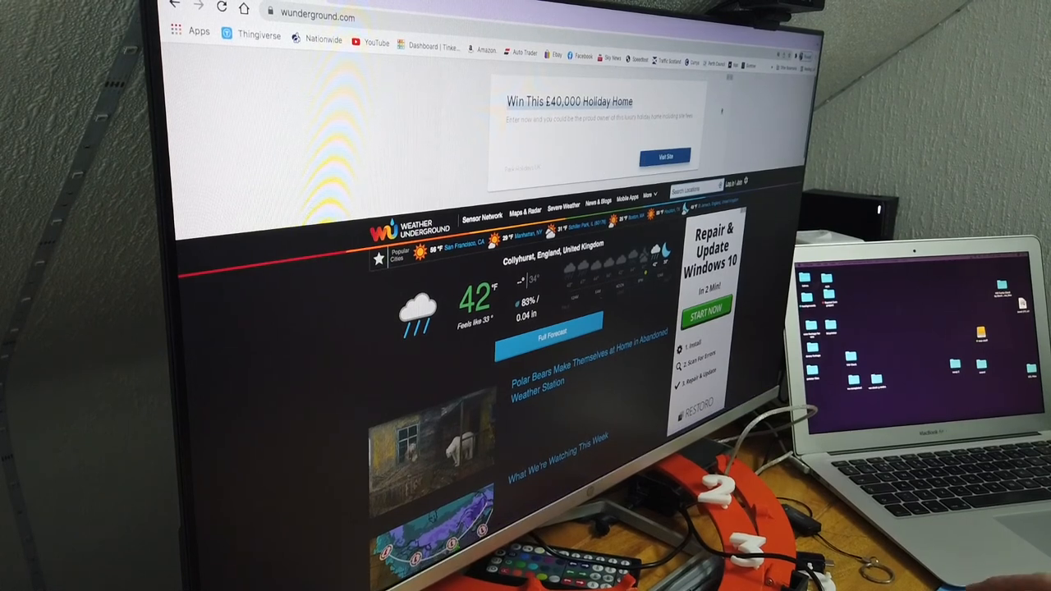
click(729, 77)
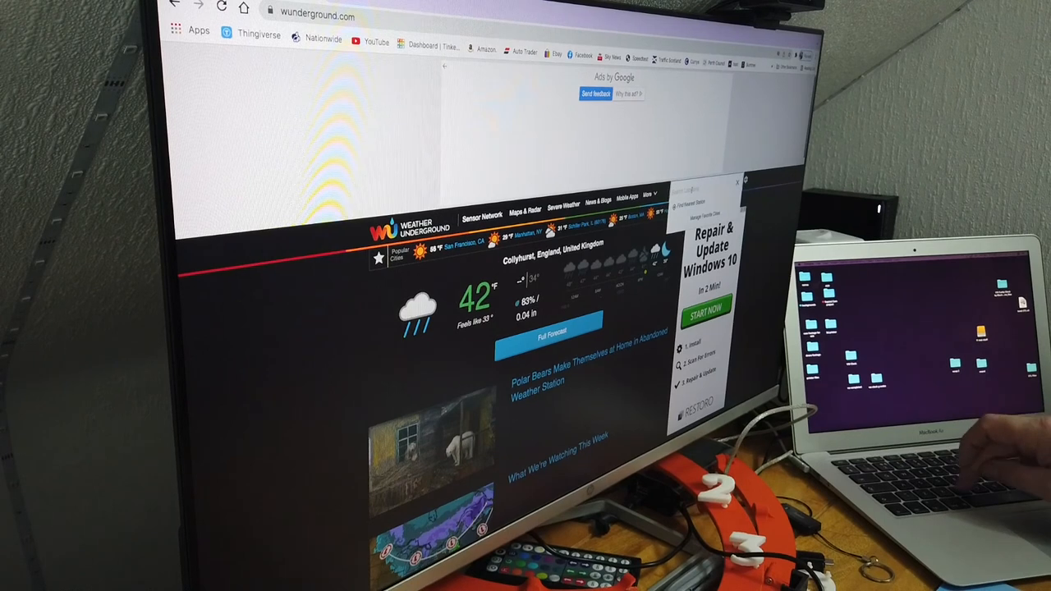
text(c)
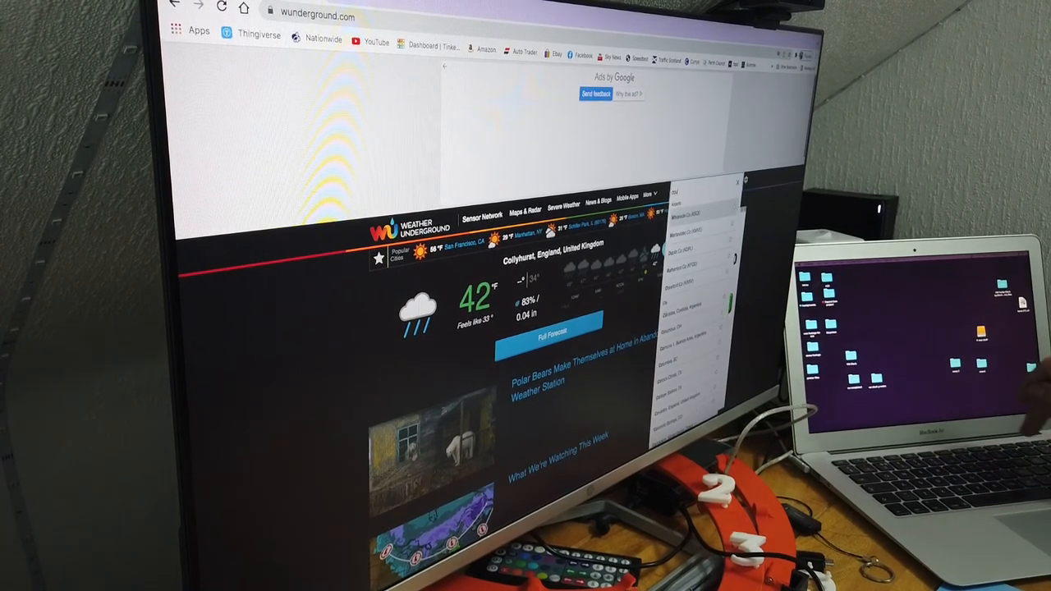
text(ar)
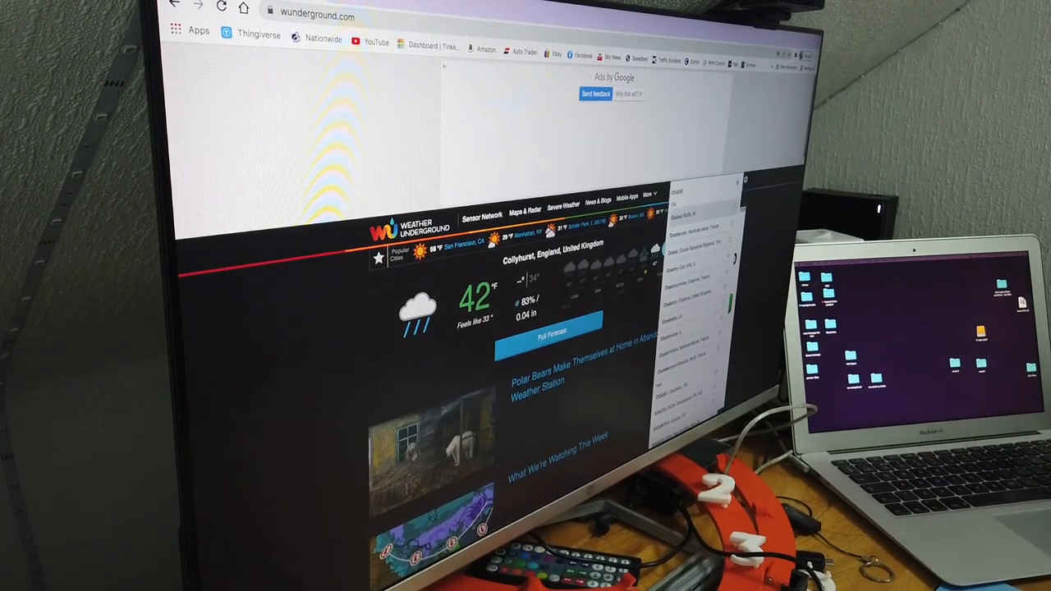
text(r)
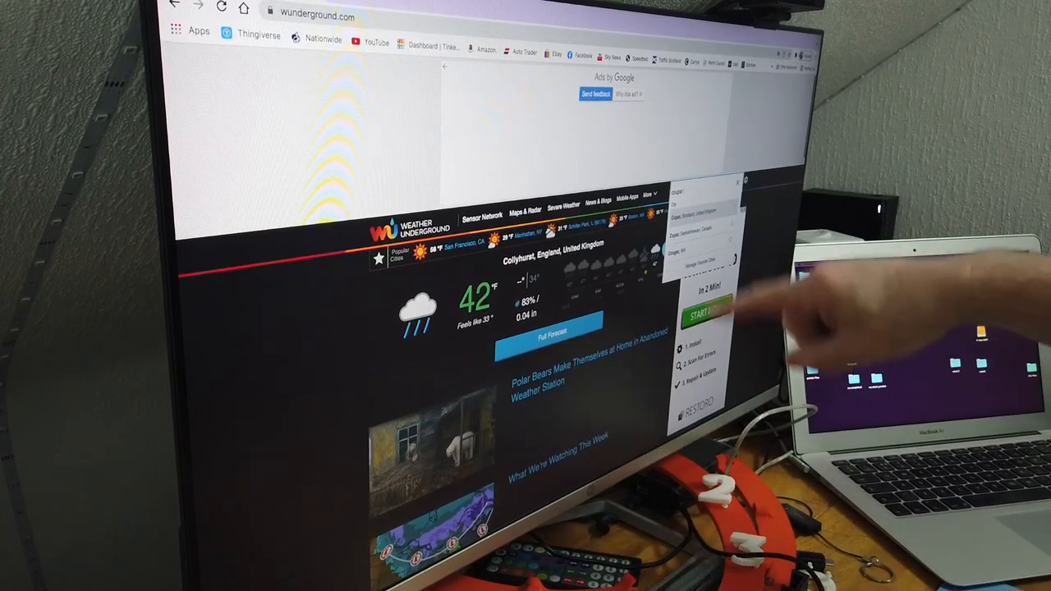
text( a)
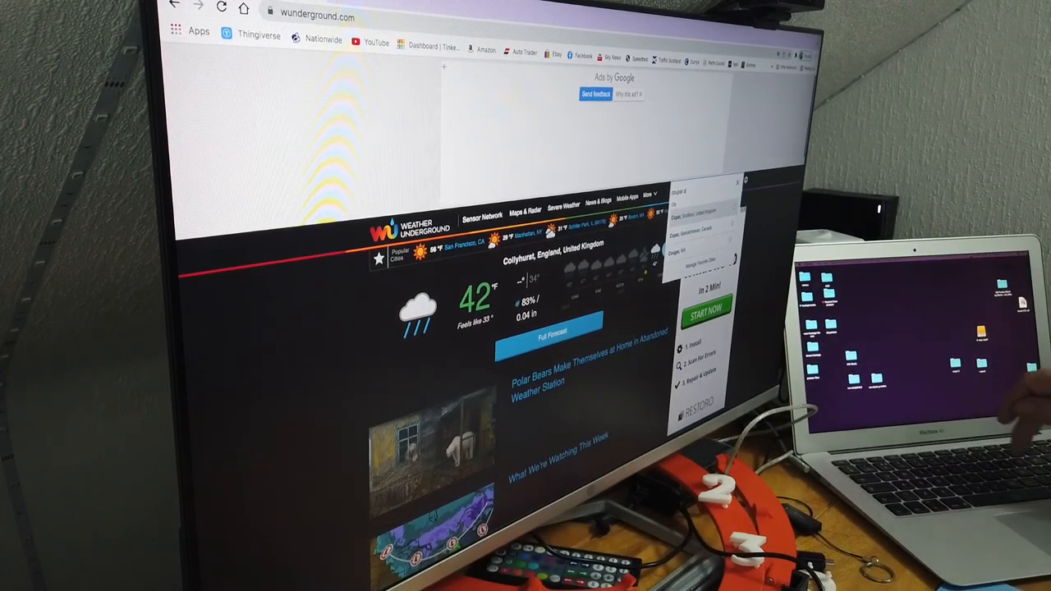
text(ngus)
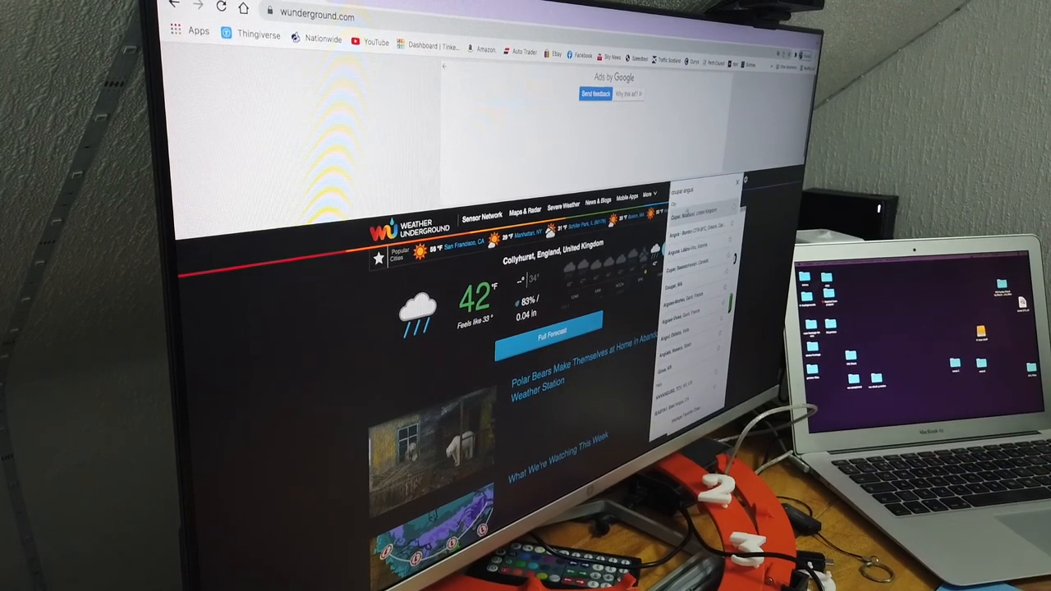
- Run the location search to load the Cupar, Scotland conditions page
key(Return)
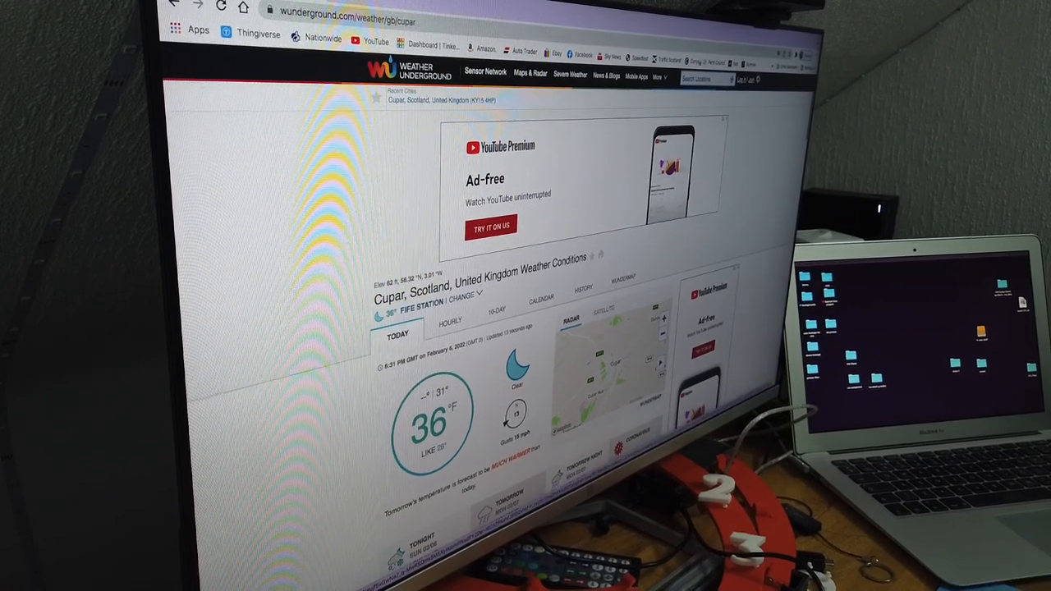
- Search for station ID IBLAIR26 and load its Butterybank dashboard
click(698, 79)
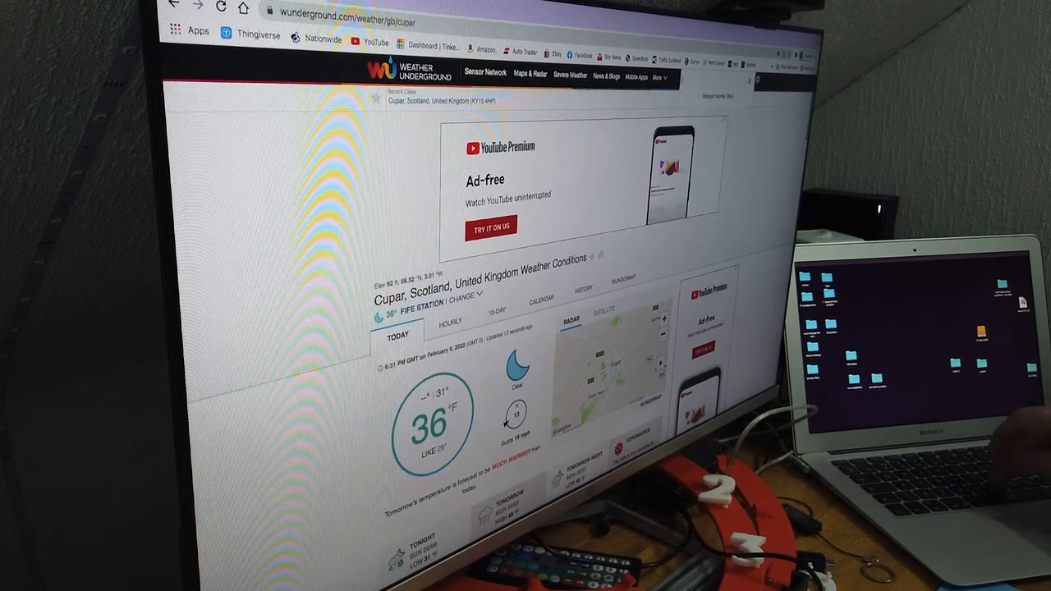
text(ba)
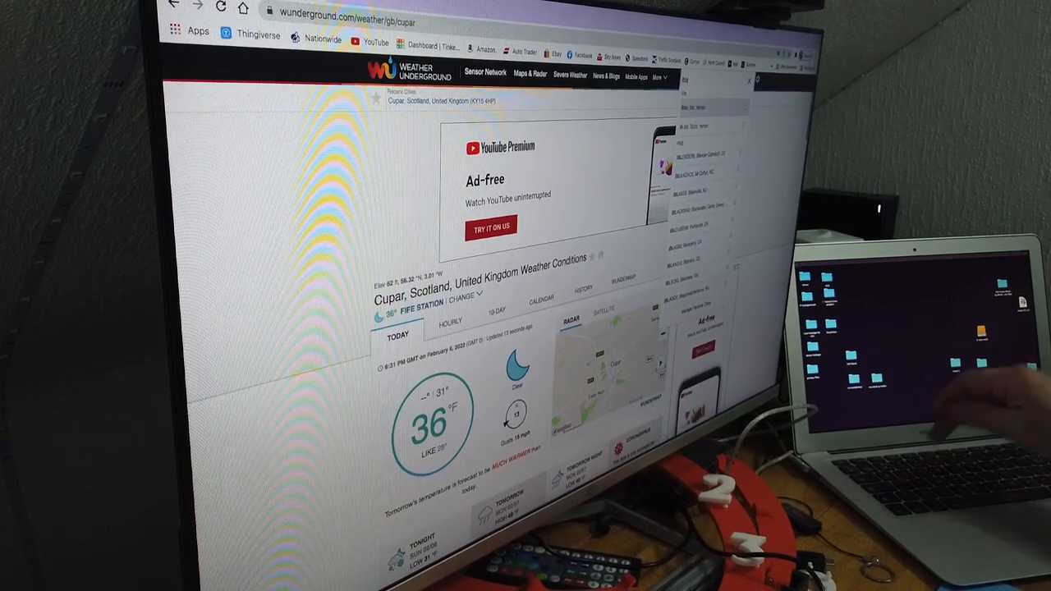
text(la)
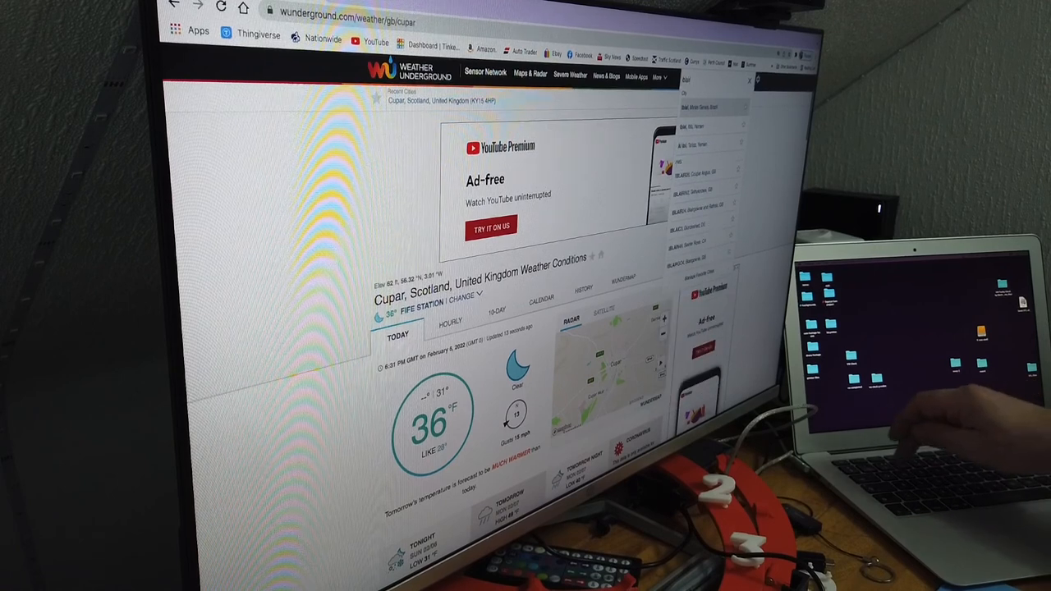
text(ir)
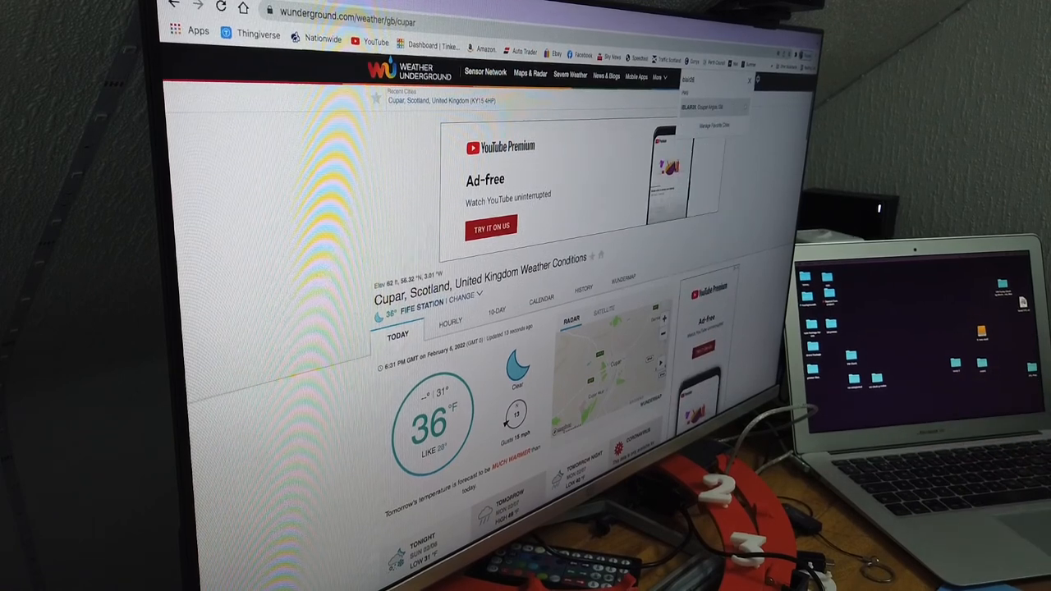
key(Return)
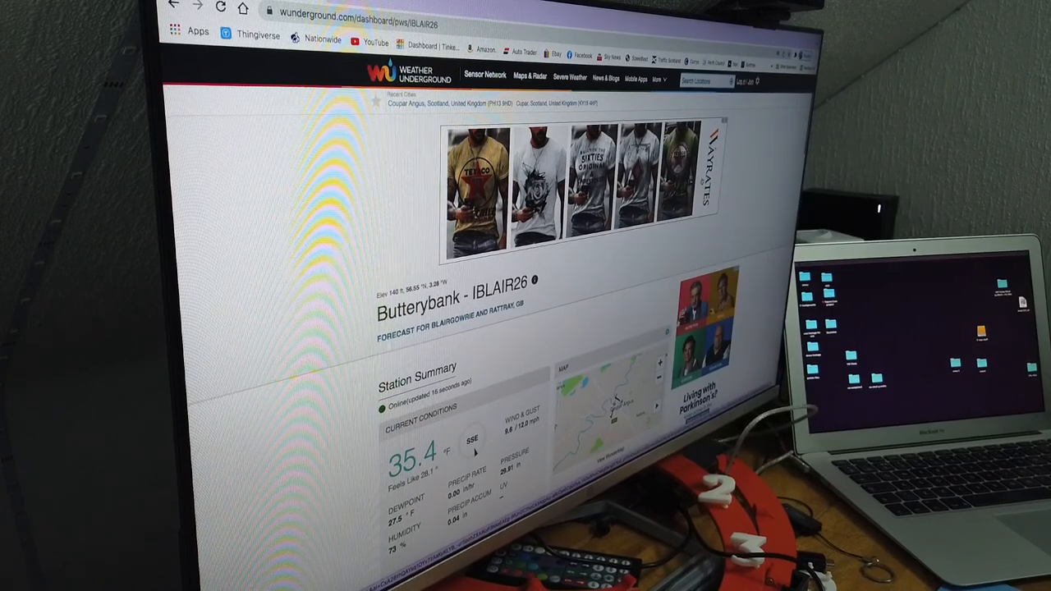
scroll(475, 450, down, 3)
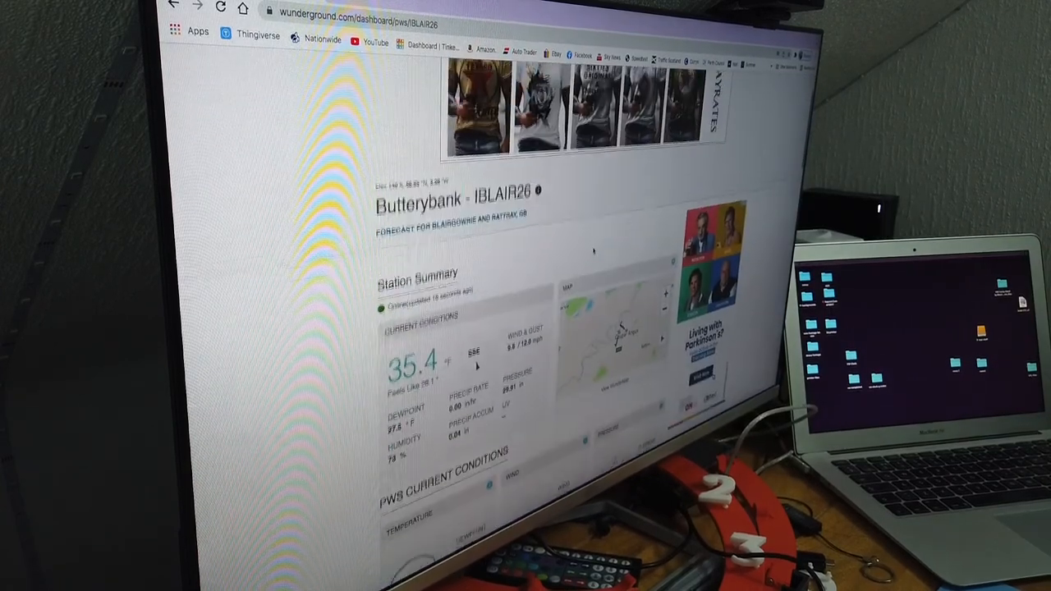
scroll(476, 328, down, 3)
scroll(479, 226, down, 1)
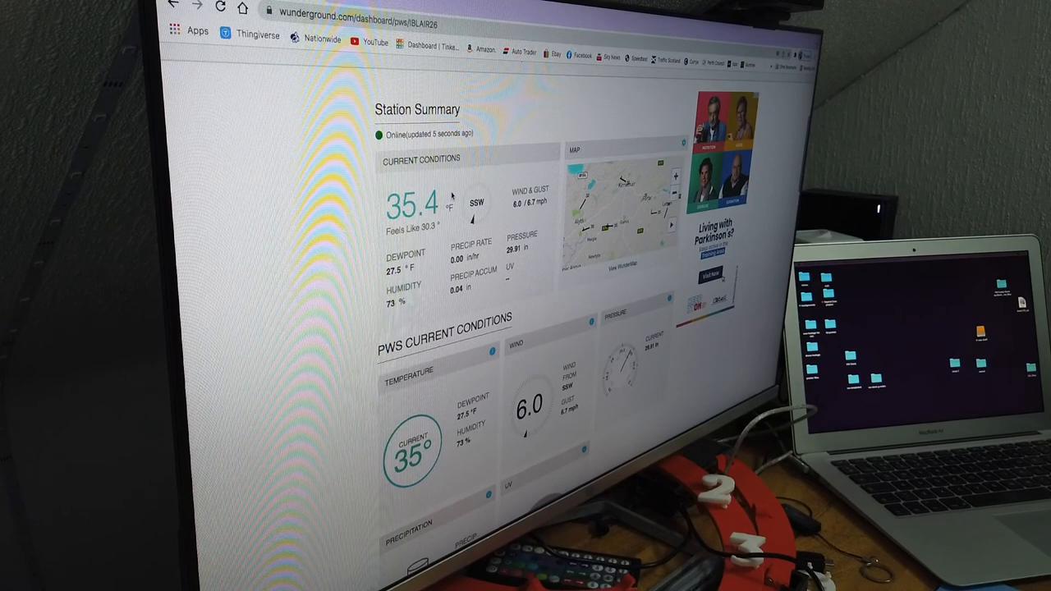
scroll(353, 184, up, 5)
scroll(353, 184, up, 3)
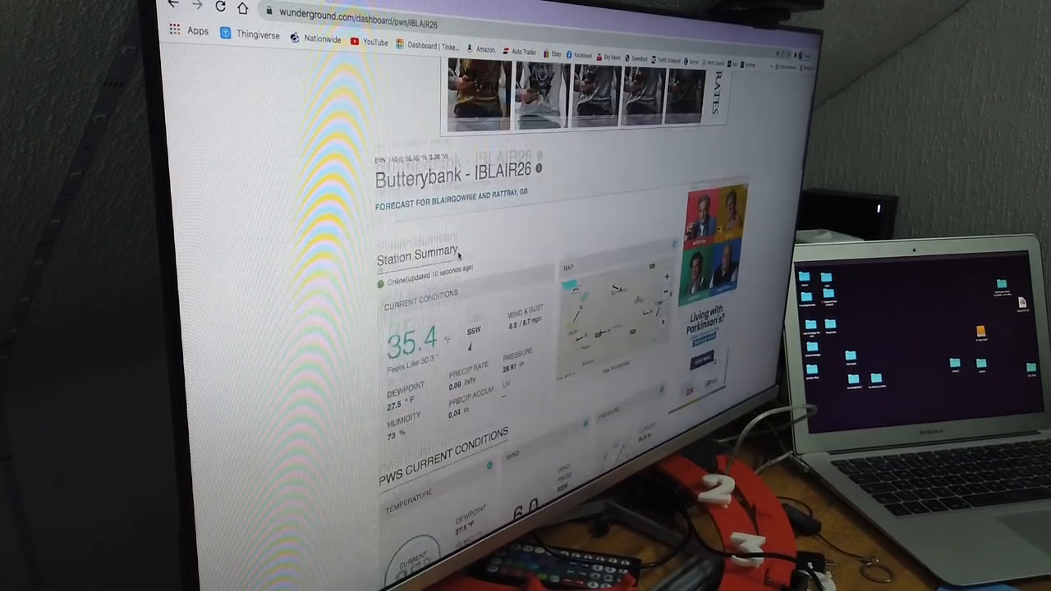
scroll(467, 243, down, 4)
scroll(467, 243, down, 4)
scroll(458, 253, down, 1)
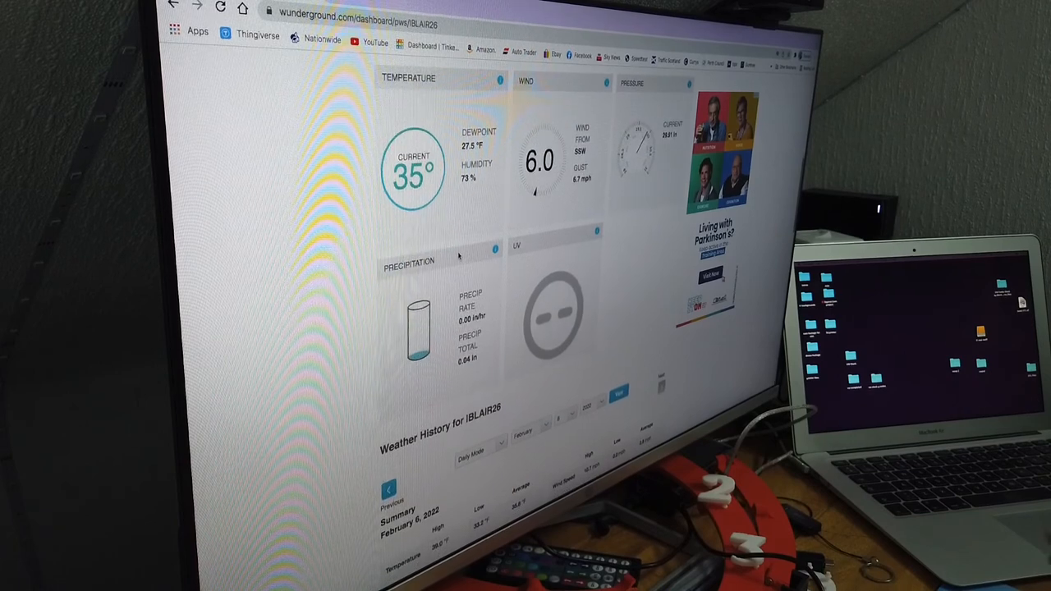
scroll(452, 256, up, 2)
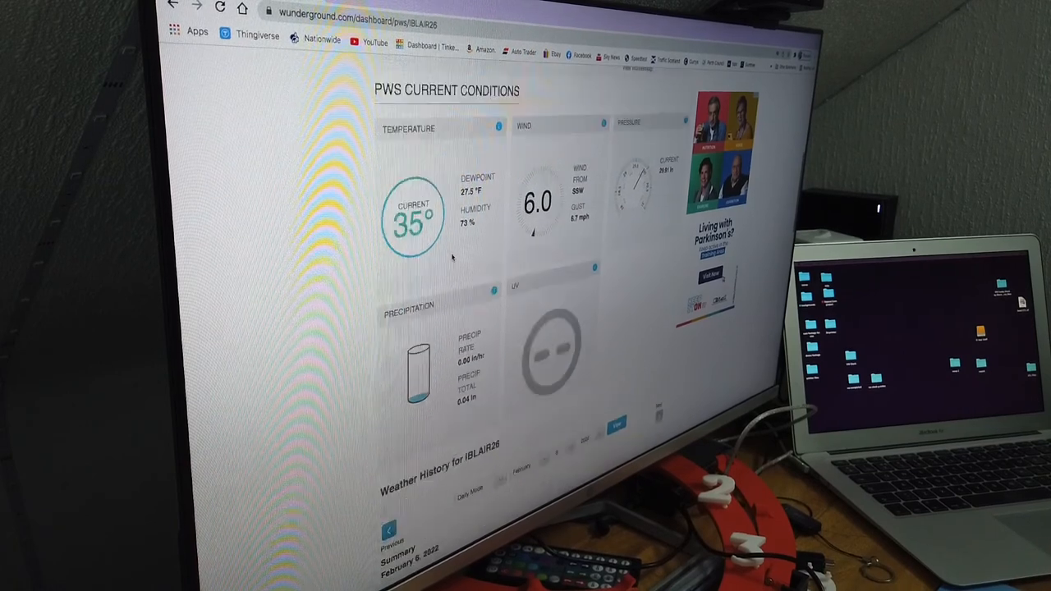
scroll(452, 256, up, 2)
scroll(451, 256, up, 1)
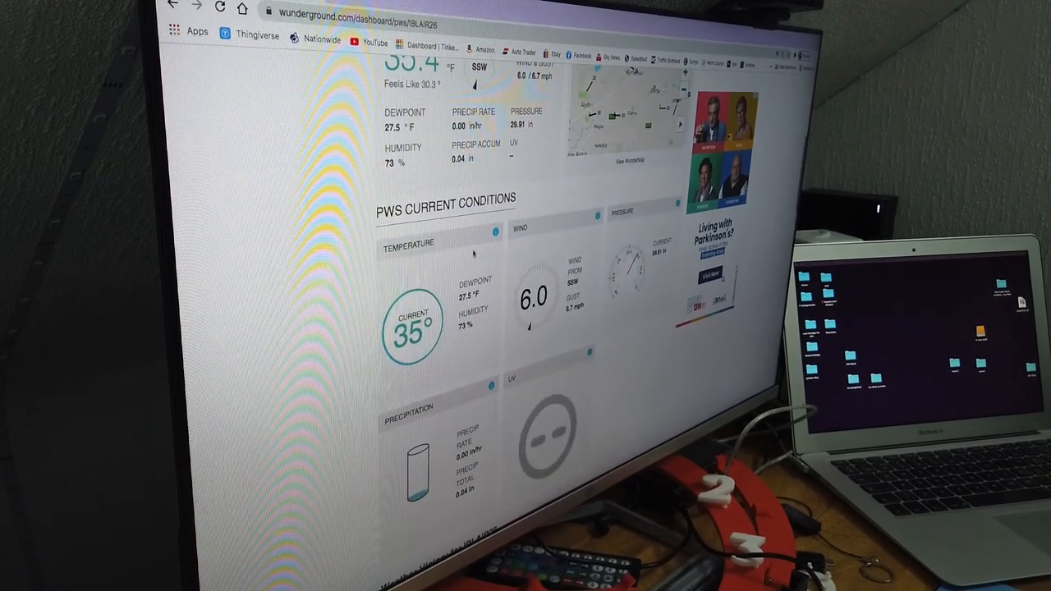
scroll(449, 260, up, 1)
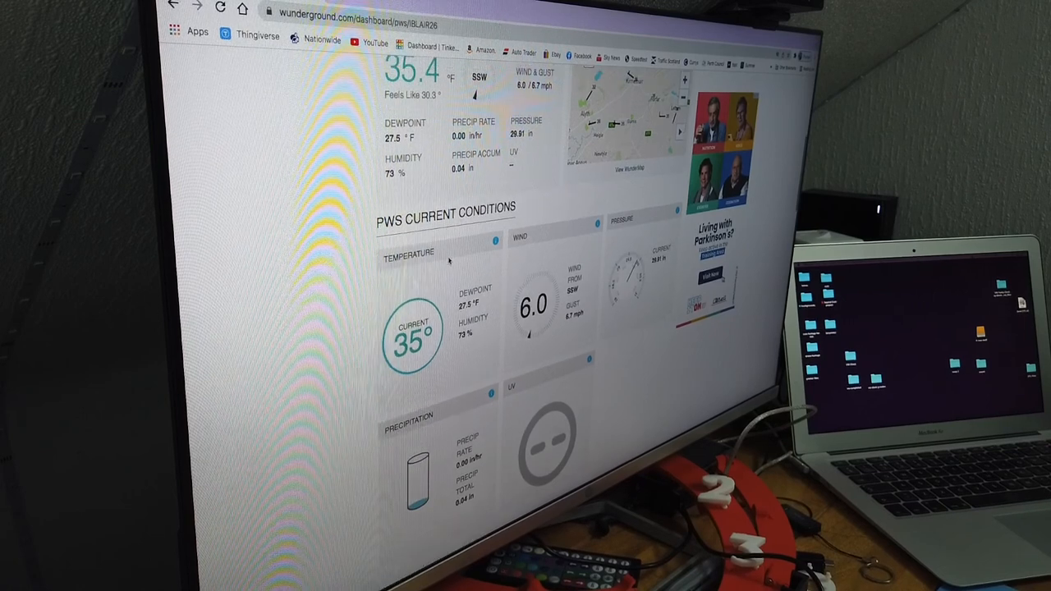
scroll(449, 261, up, 1)
scroll(449, 260, up, 1)
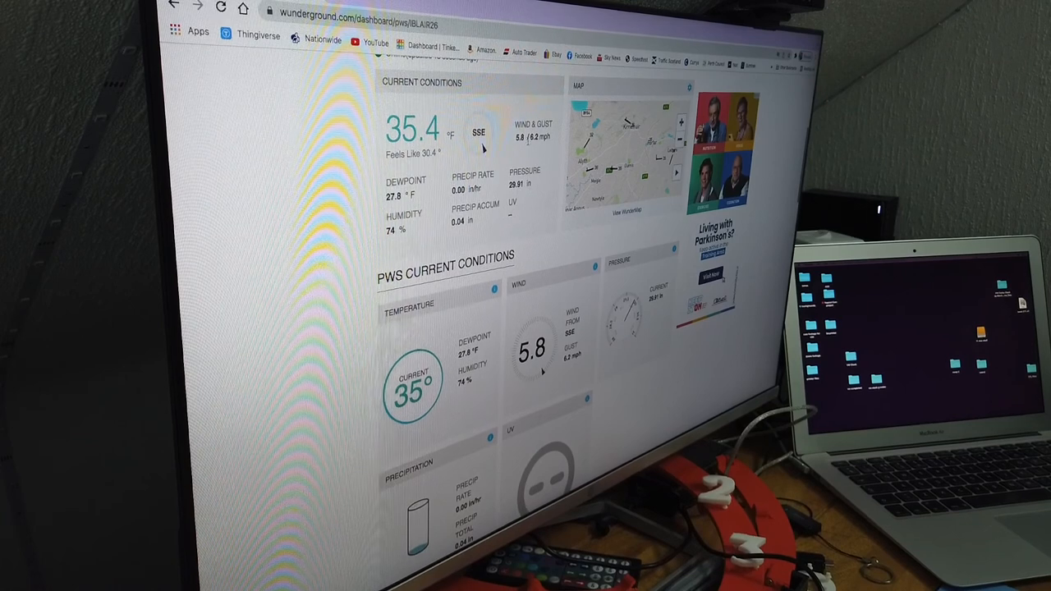
scroll(520, 141, up, 1)
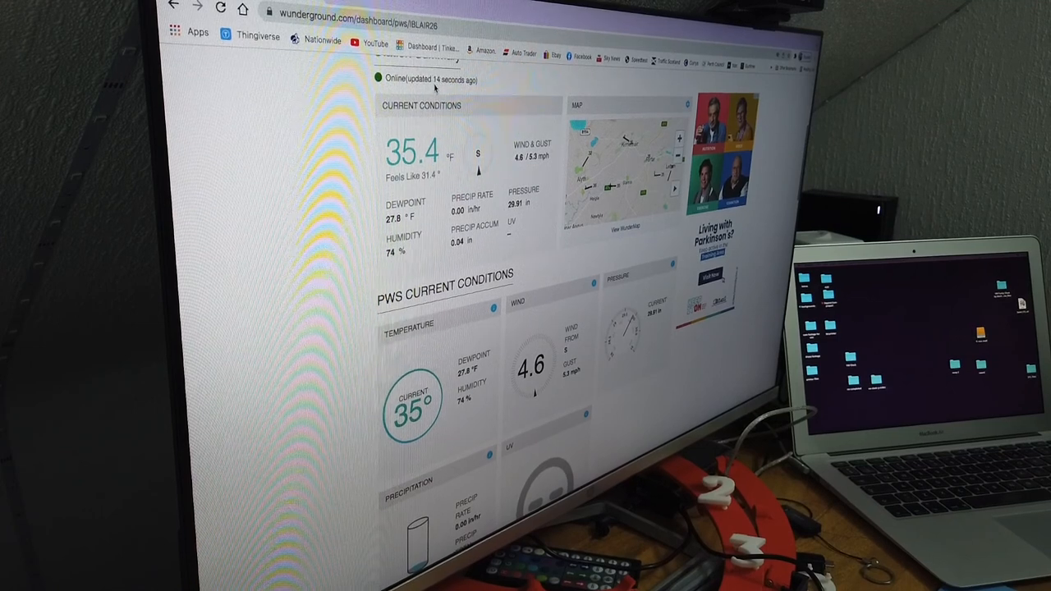
scroll(412, 212, down, 3)
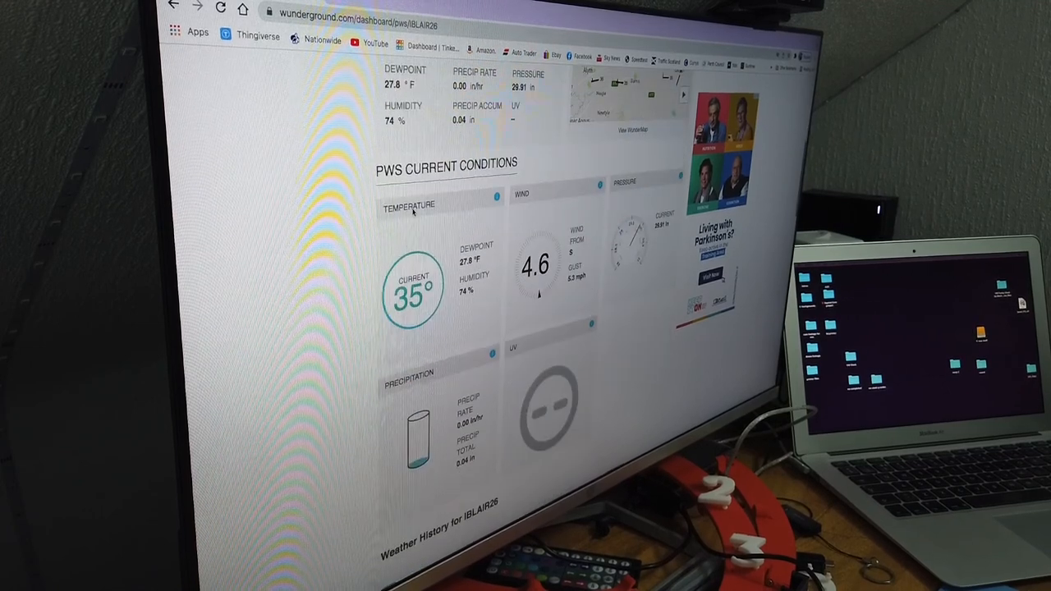
scroll(412, 211, down, 2)
scroll(412, 212, down, 3)
scroll(413, 211, down, 1)
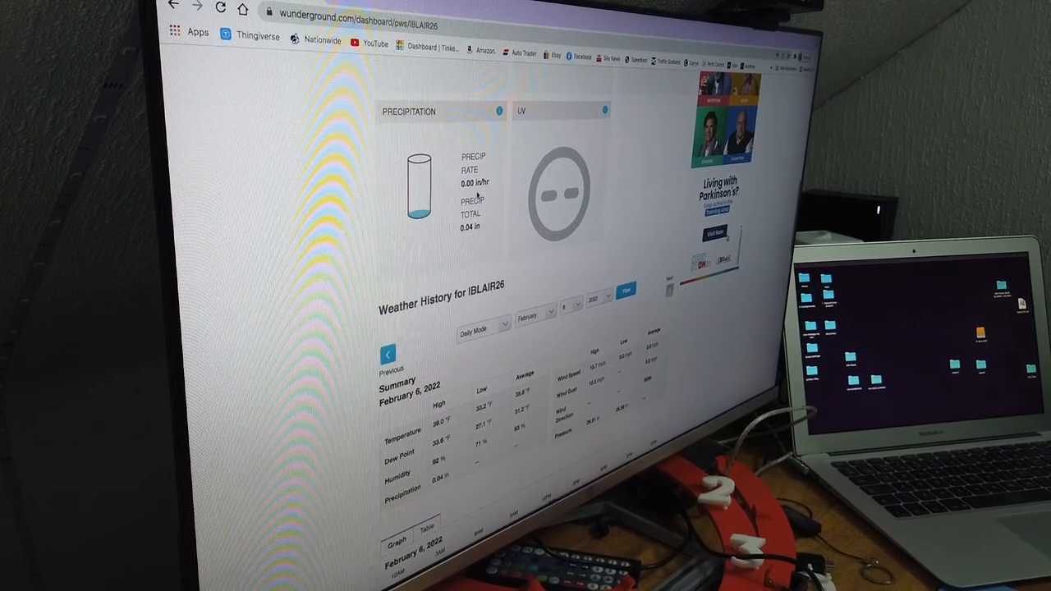
scroll(478, 229, up, 3)
scroll(478, 228, up, 3)
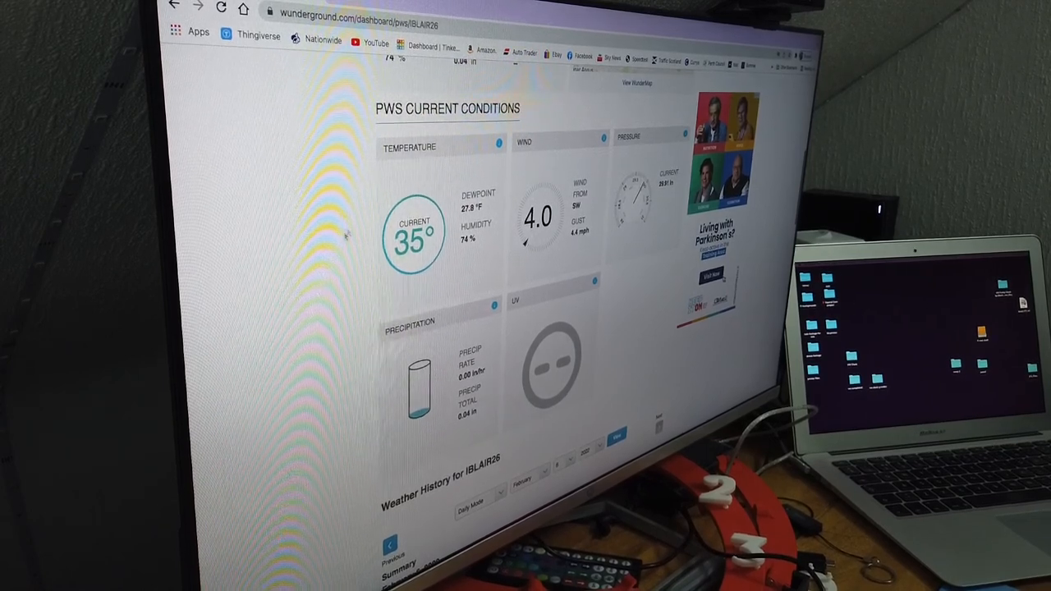
scroll(303, 269, down, 3)
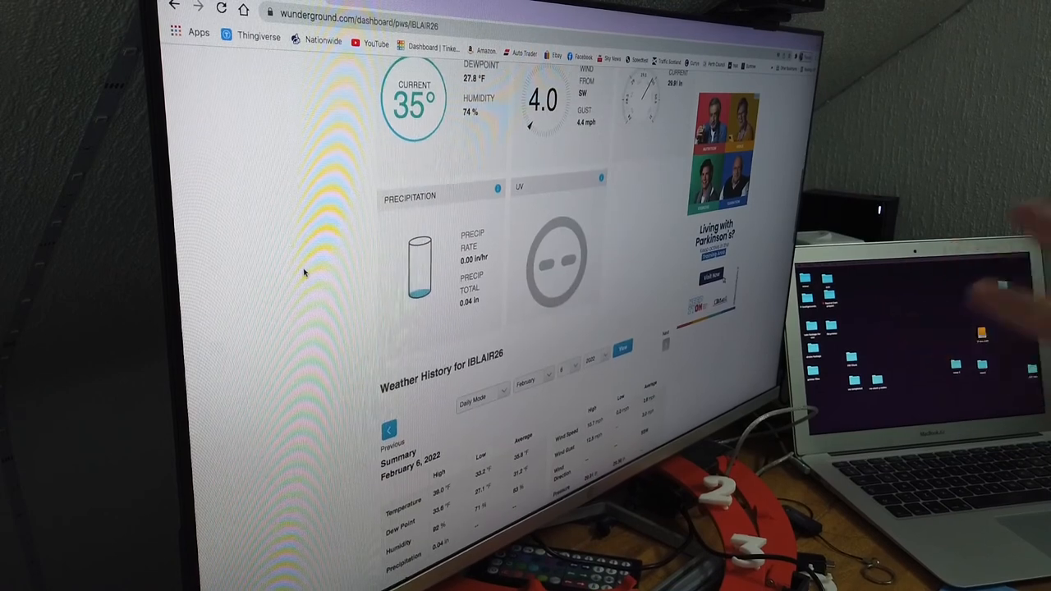
scroll(304, 271, down, 4)
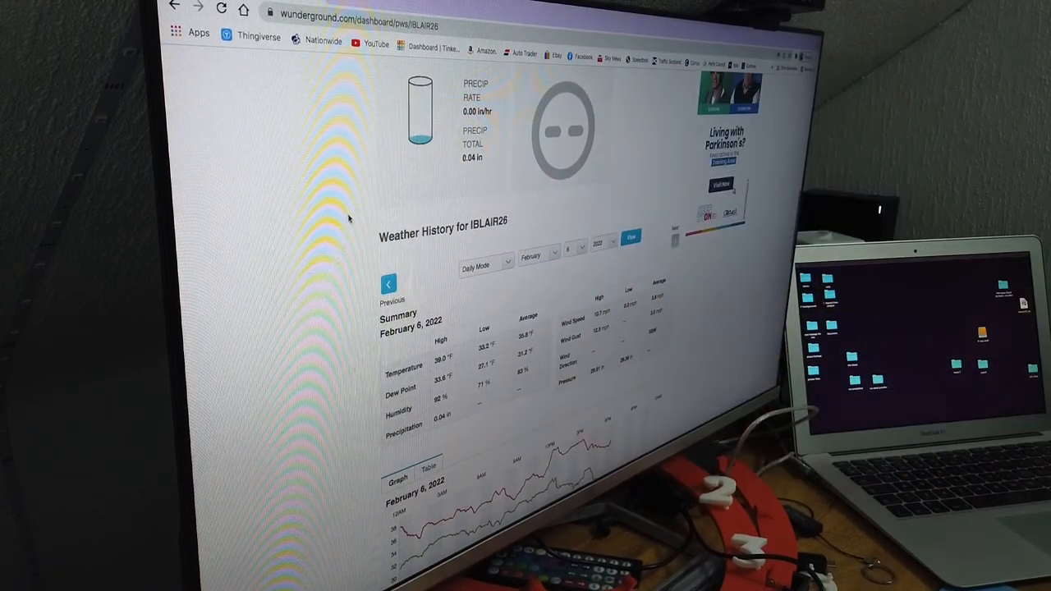
scroll(348, 218, down, 2)
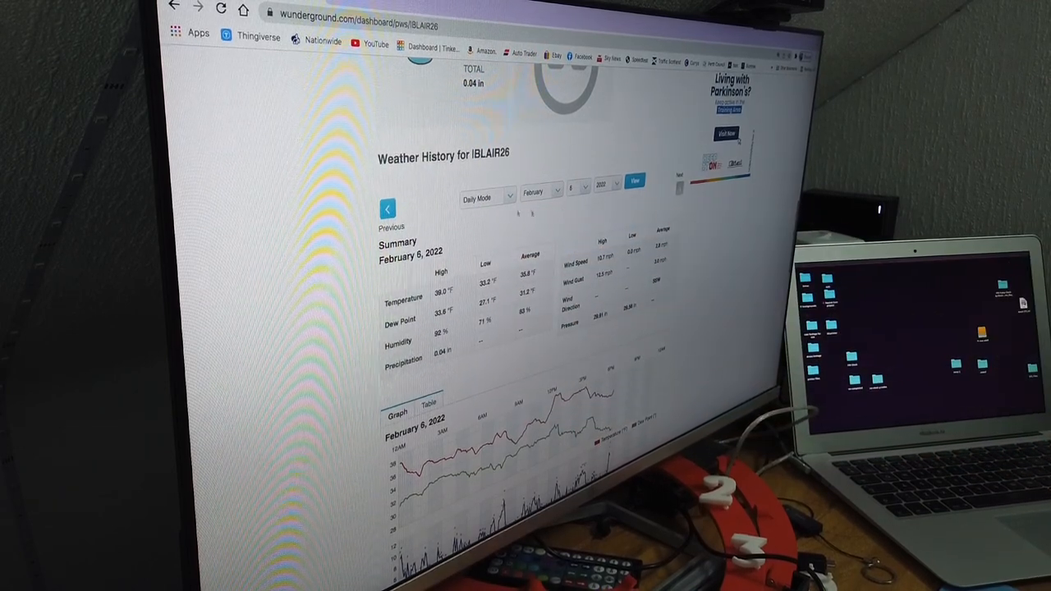
- Choose a different day in the Weather History date dropdown
click(584, 187)
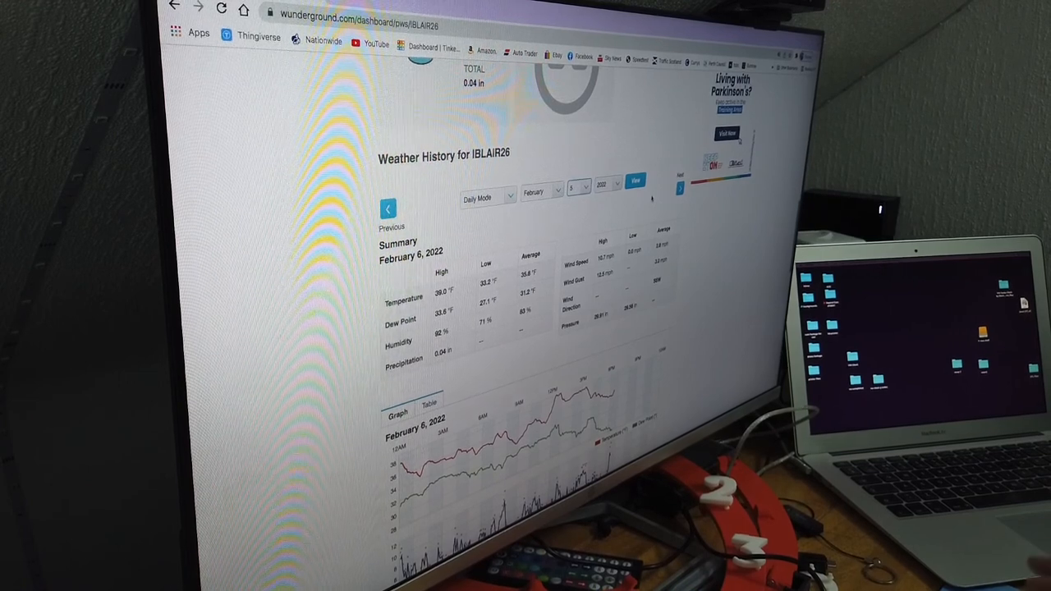
scroll(601, 233, down, 3)
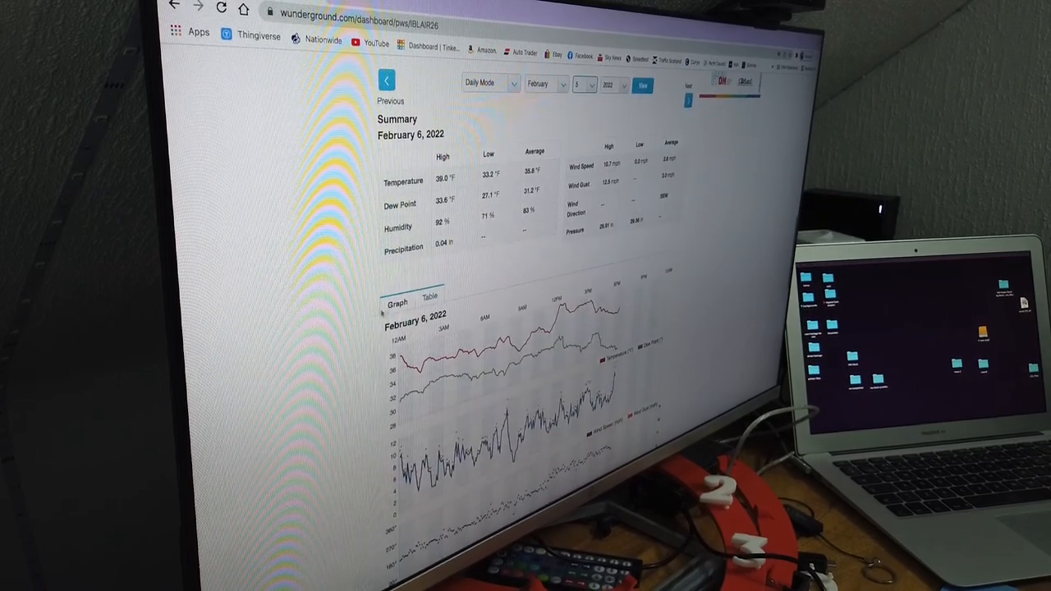
- Switch the IBLAIR26 daily history from the graph to the Table view of 5-minute readings
click(433, 297)
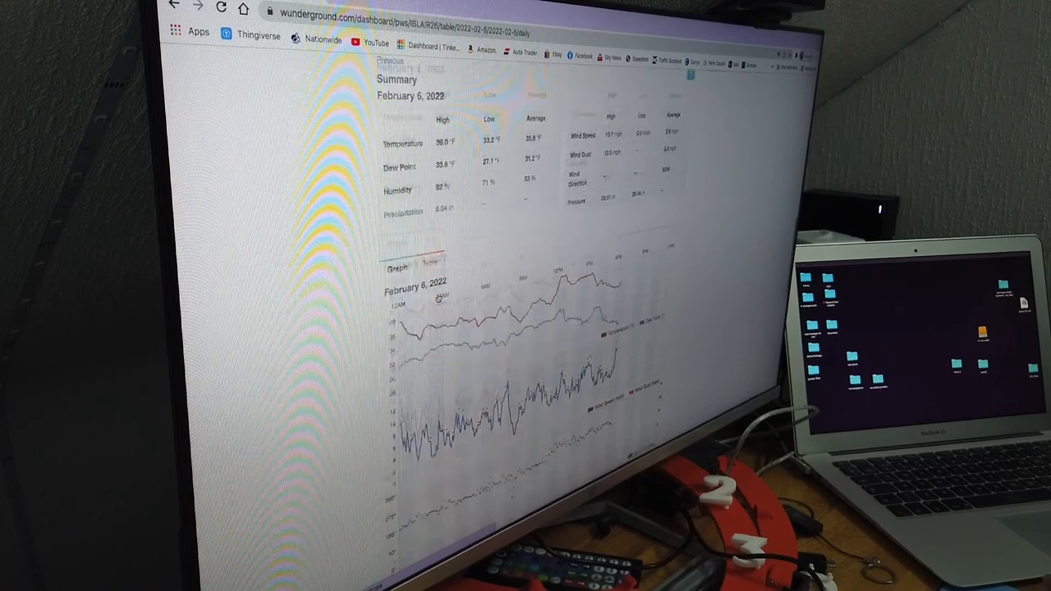
scroll(435, 297, down, 5)
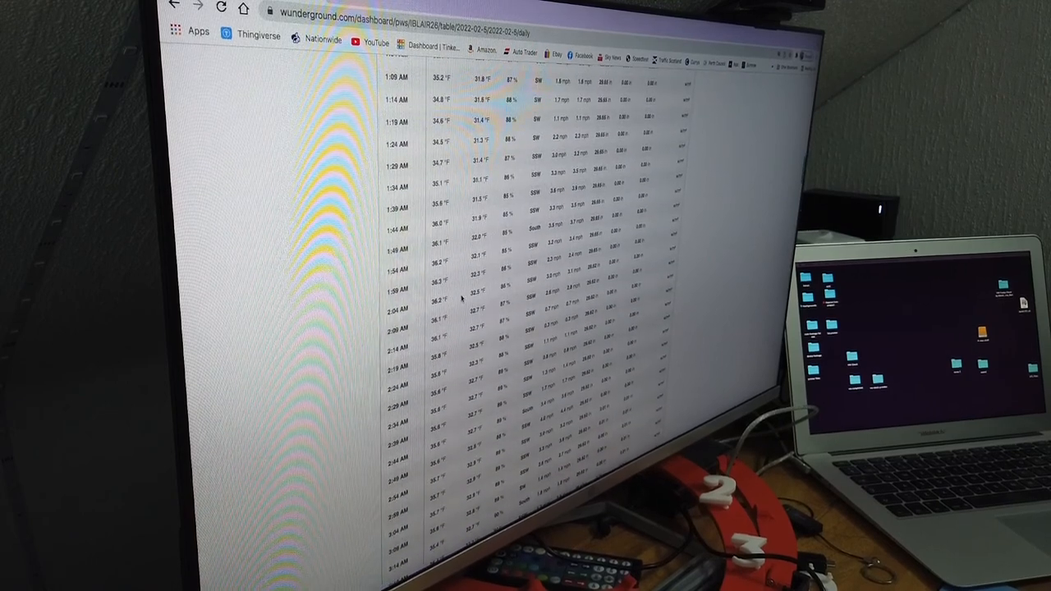
scroll(505, 297, up, 5)
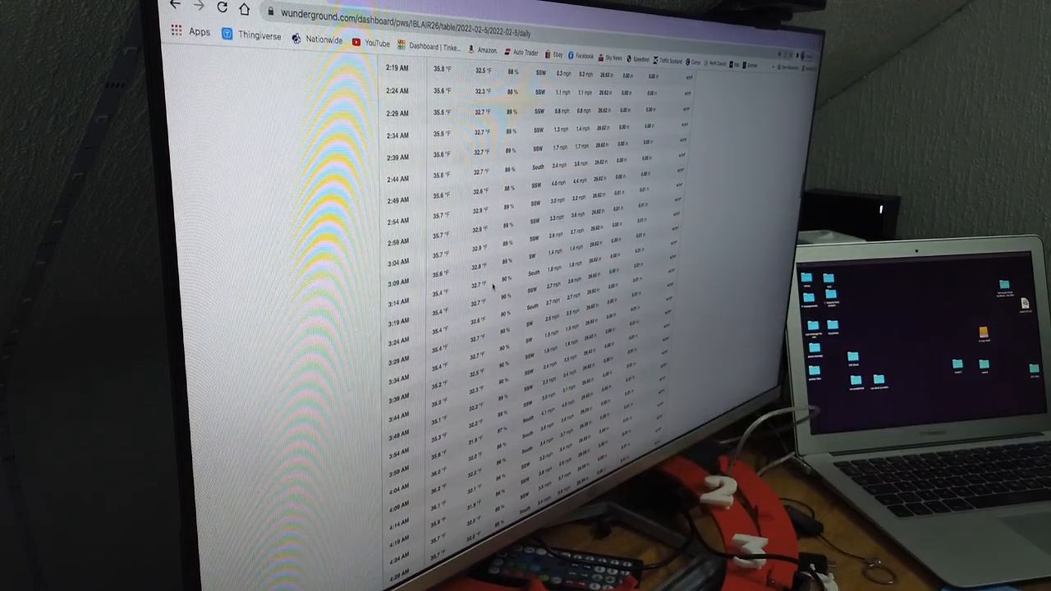
scroll(481, 285, up, 3)
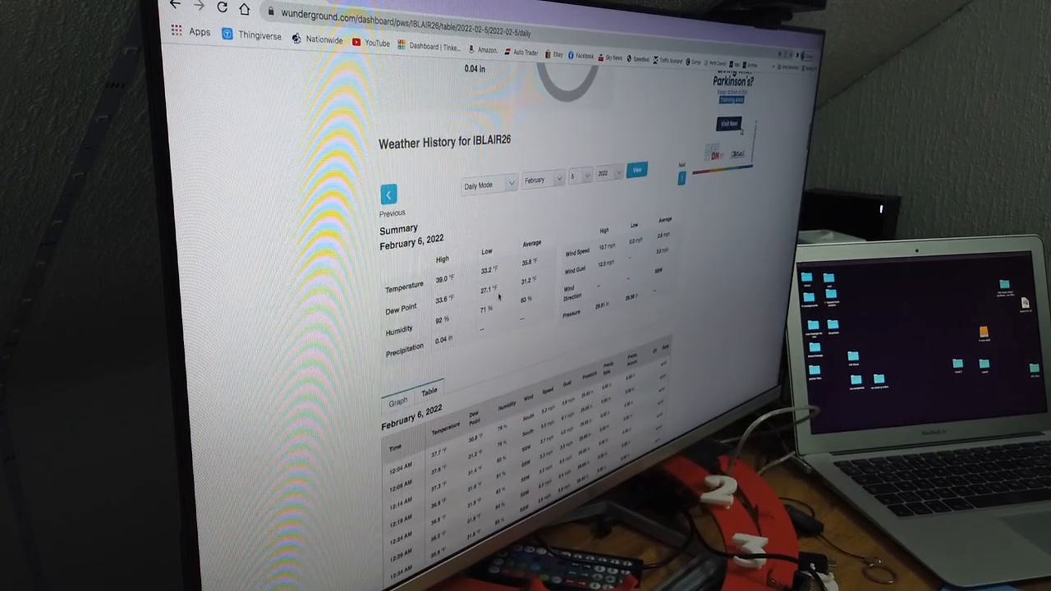
scroll(489, 328, down, 4)
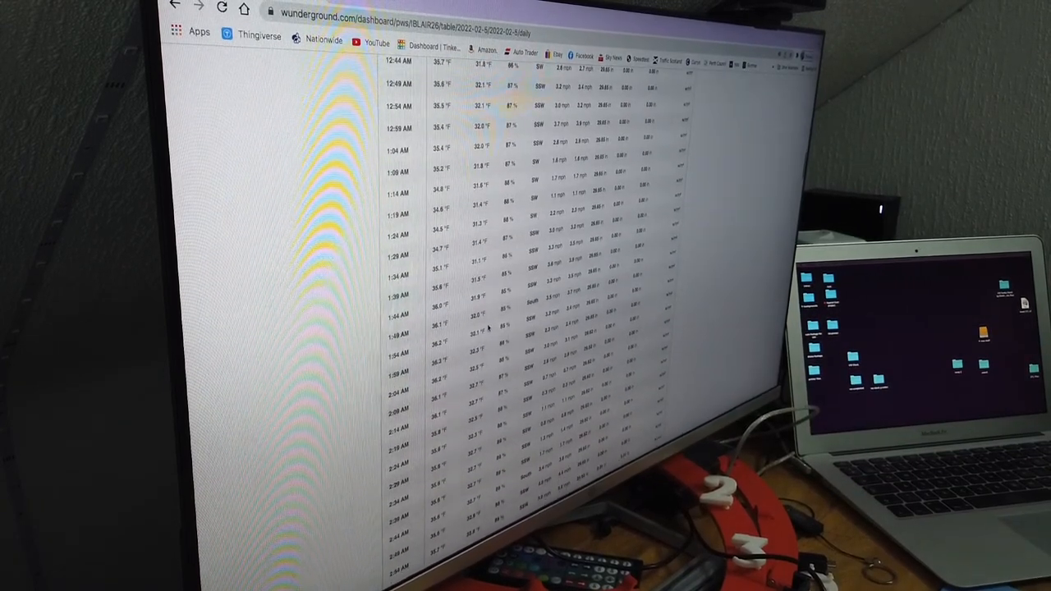